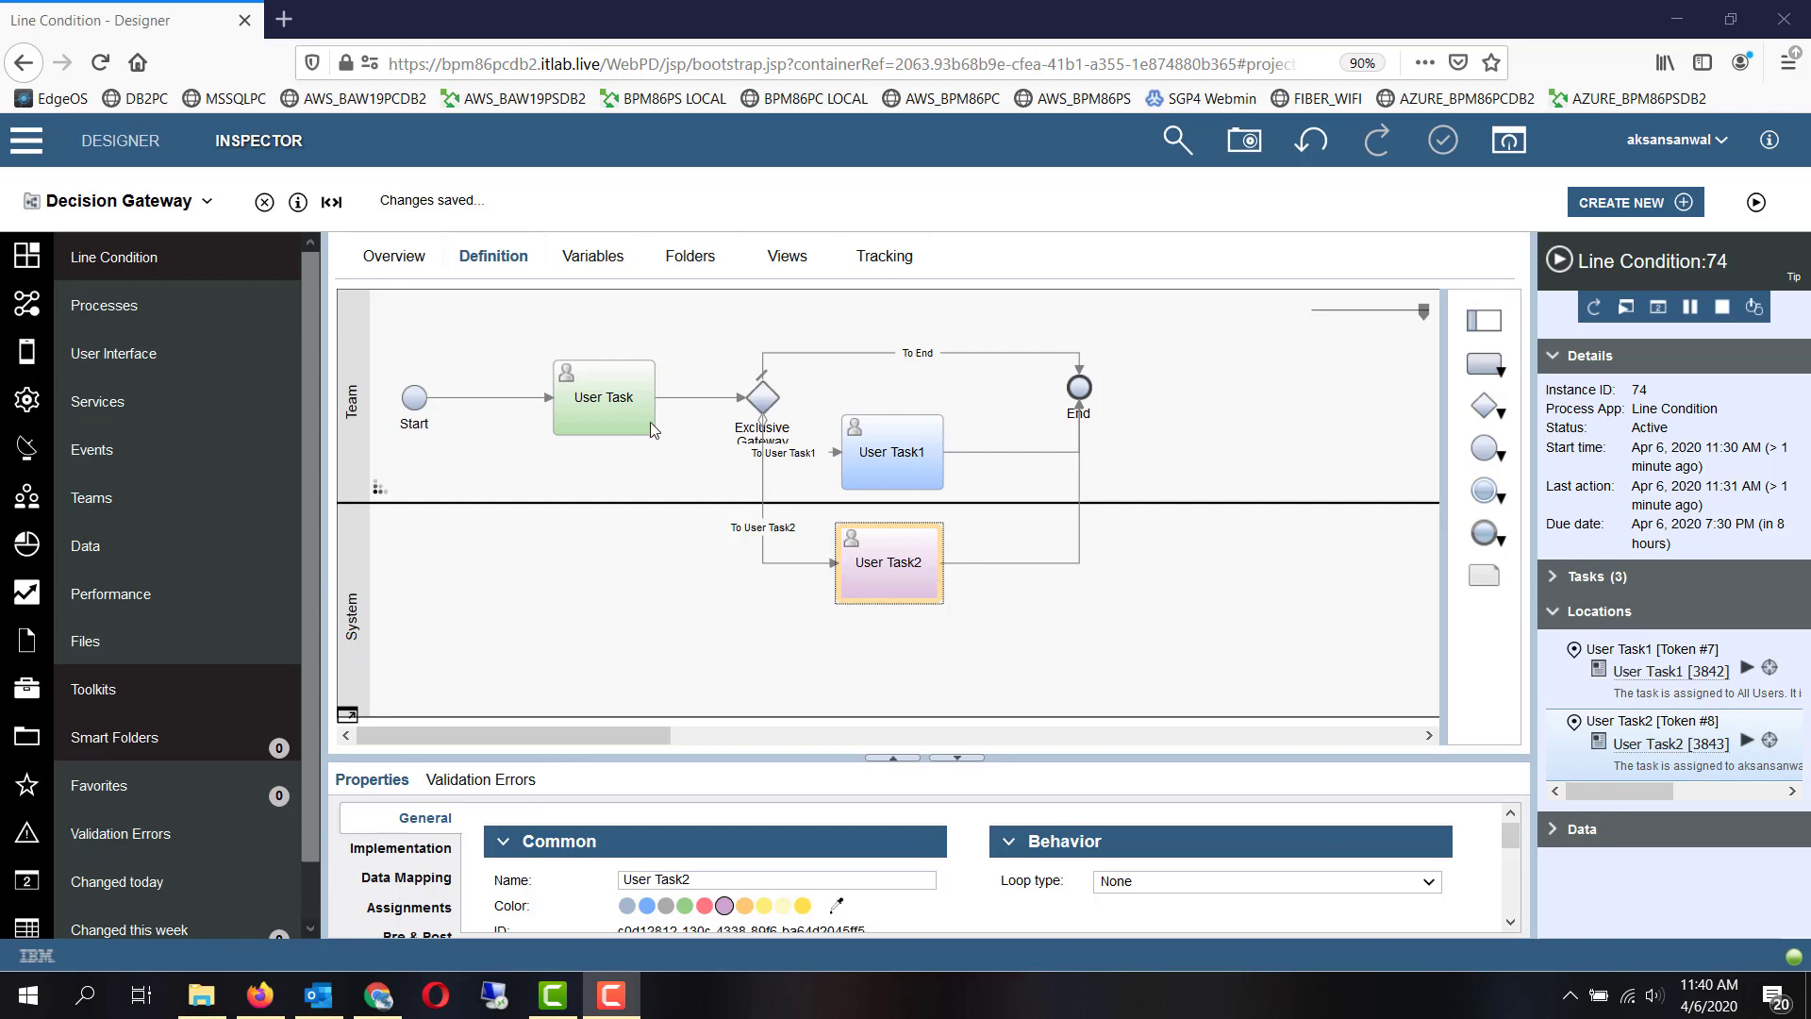
# Select the Exclusive Gateway in the Decision Gateway diagram to show its properties.
pyautogui.click(762, 401)
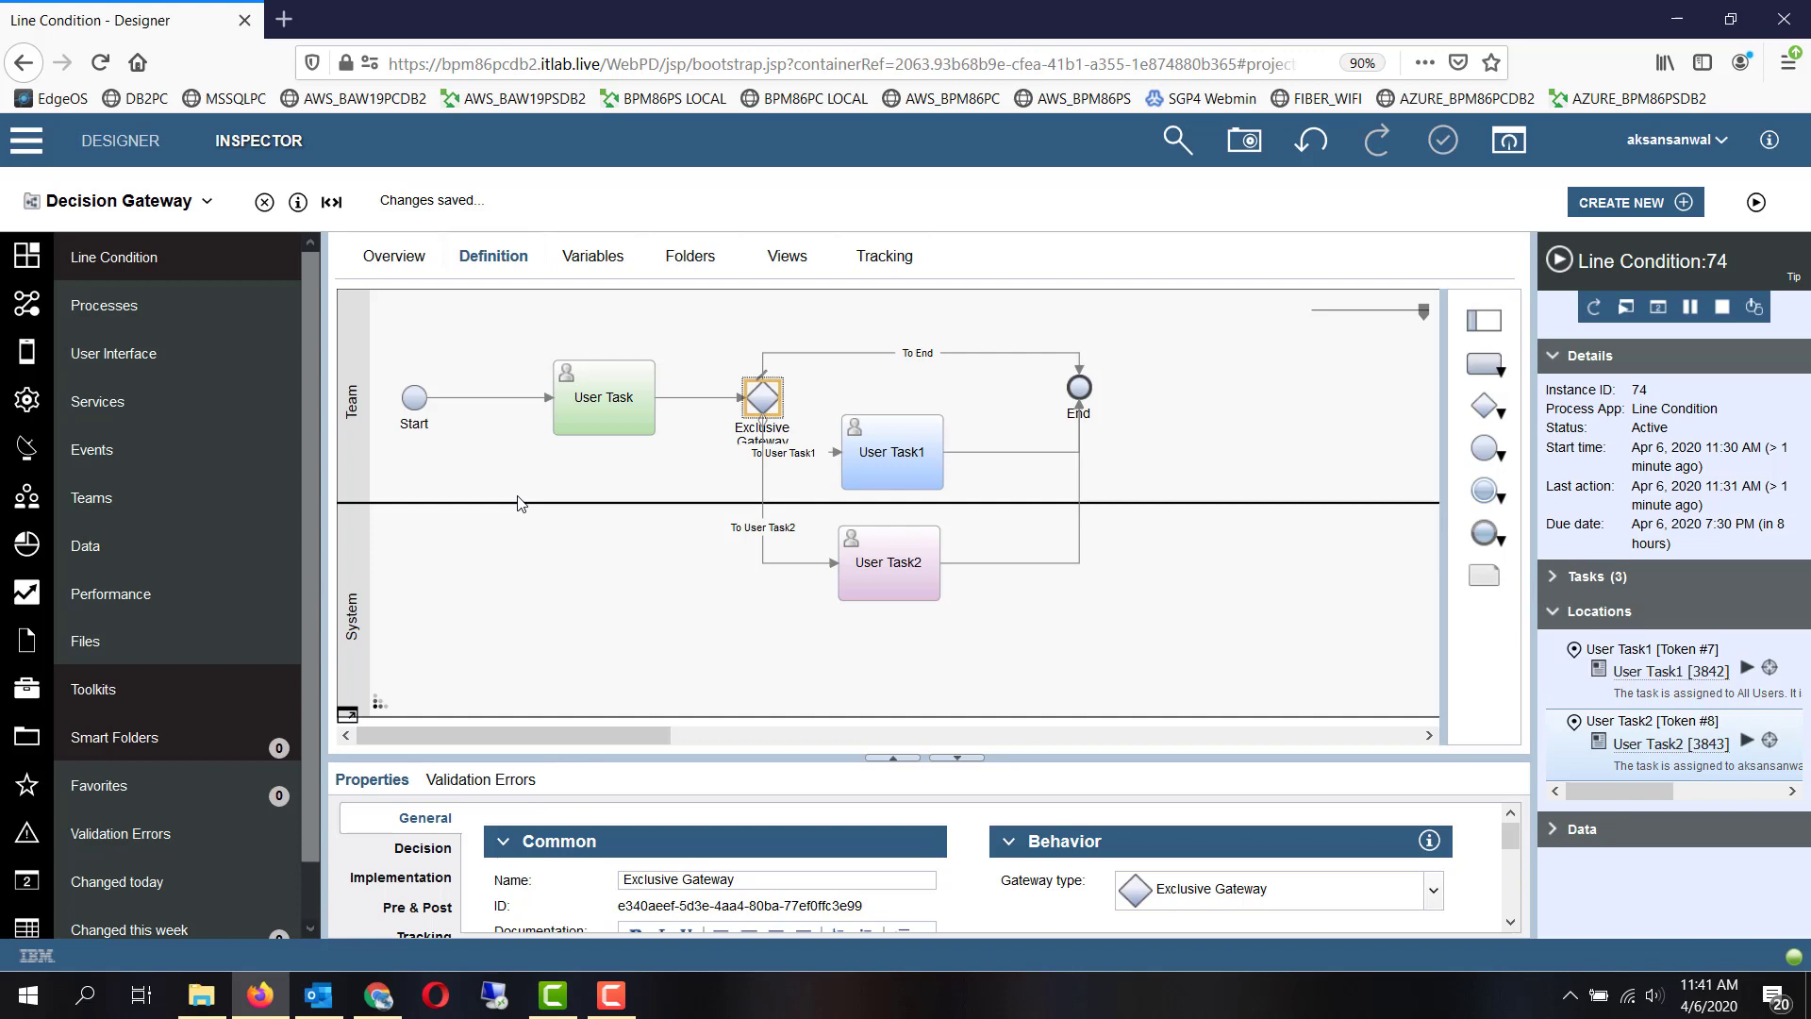
# Switch to the Line Condition diagram and select User Task to view its properties.
pyautogui.click(195, 201)
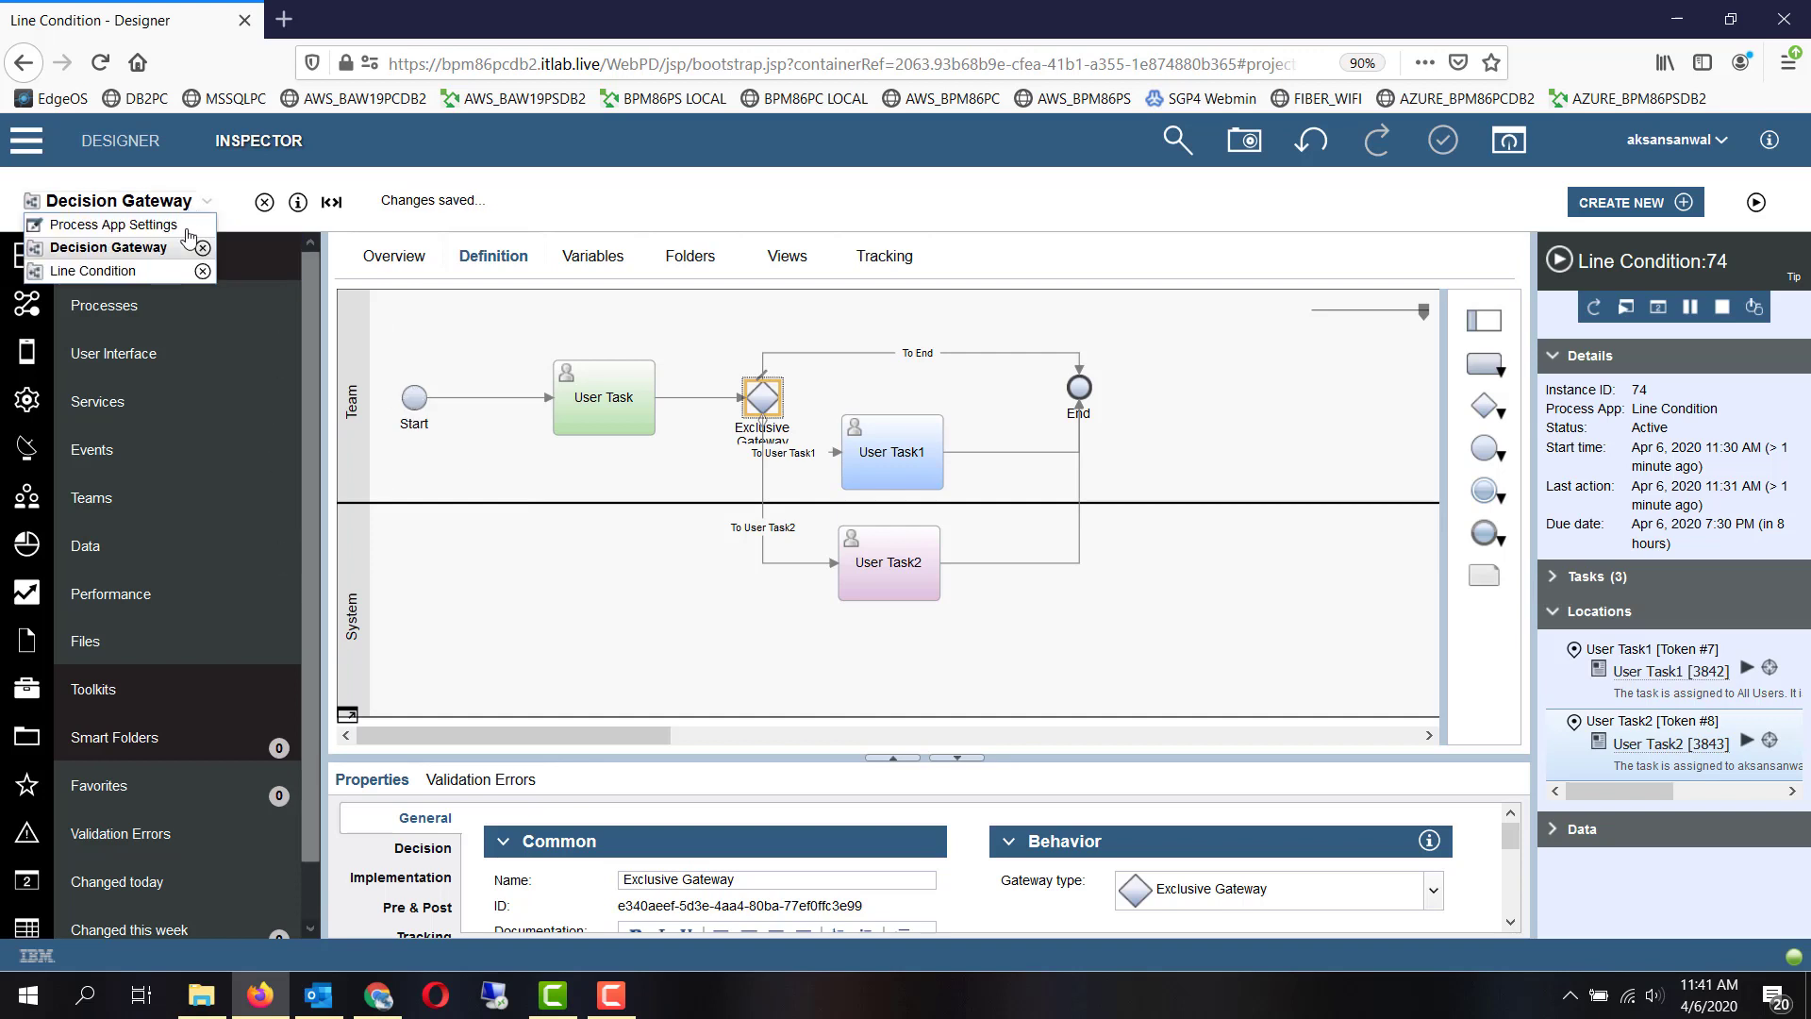
pyautogui.click(103, 268)
pyautogui.click(604, 393)
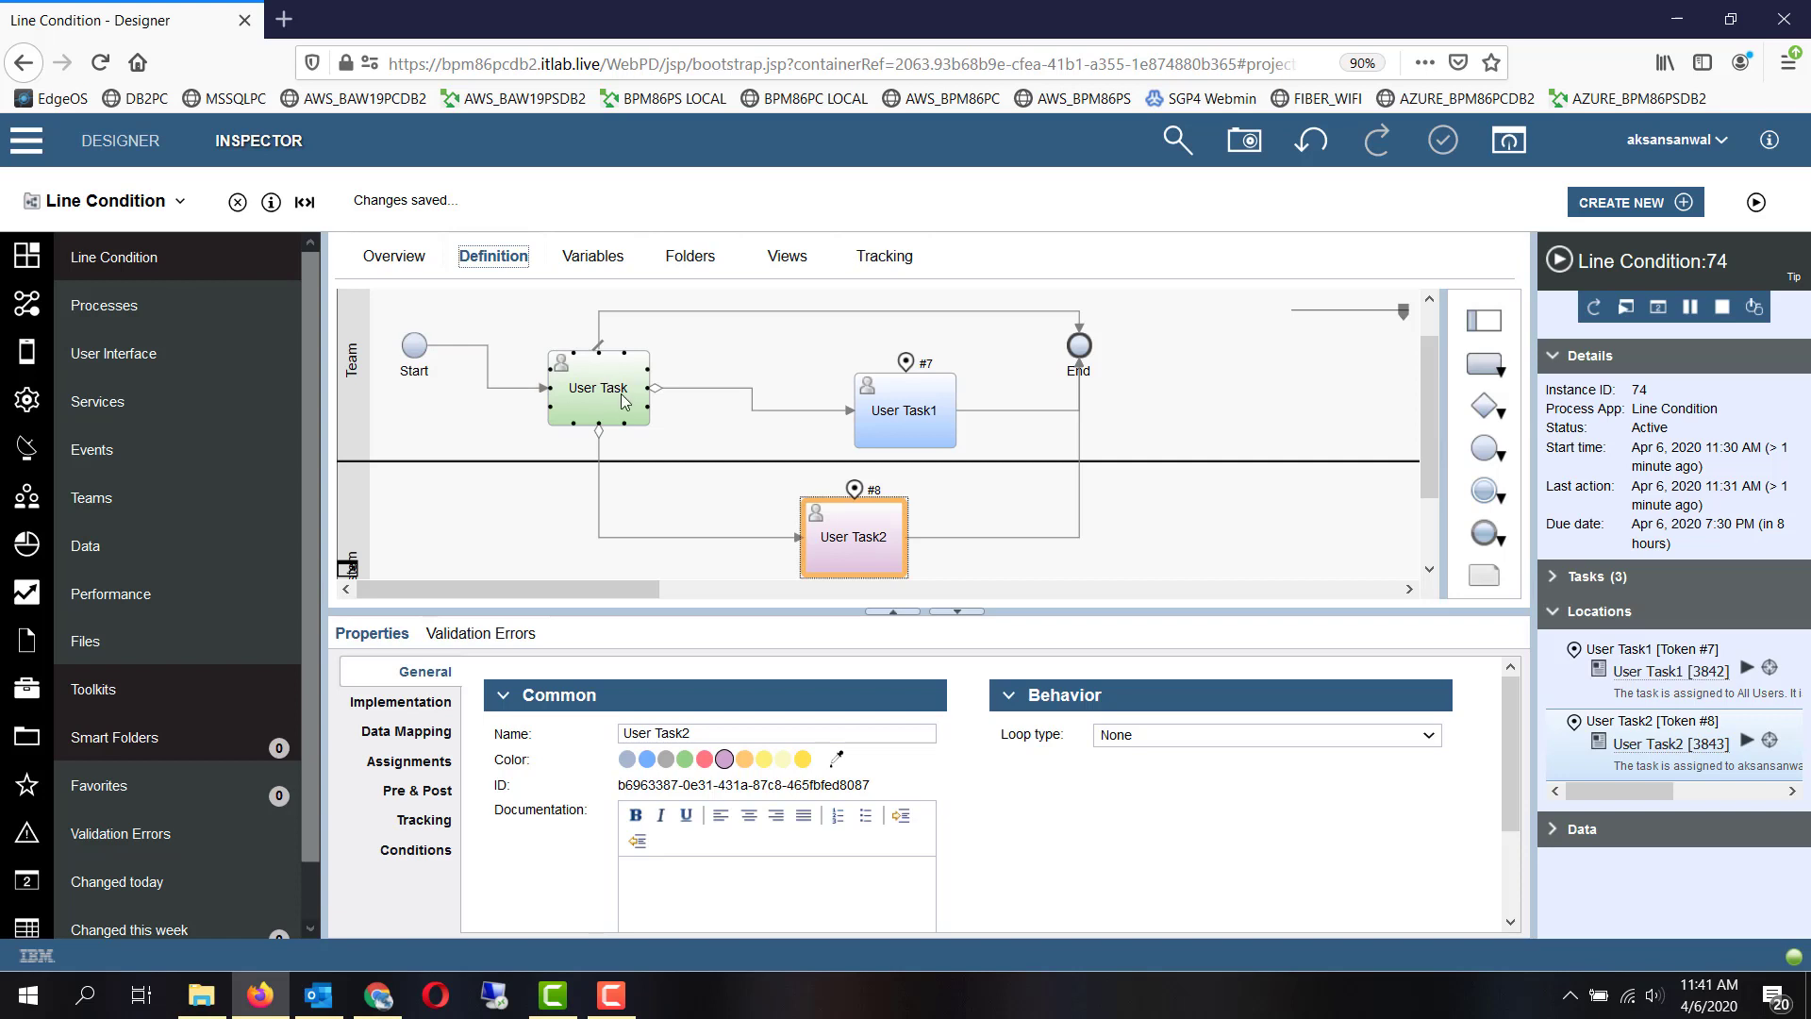
pyautogui.click(624, 406)
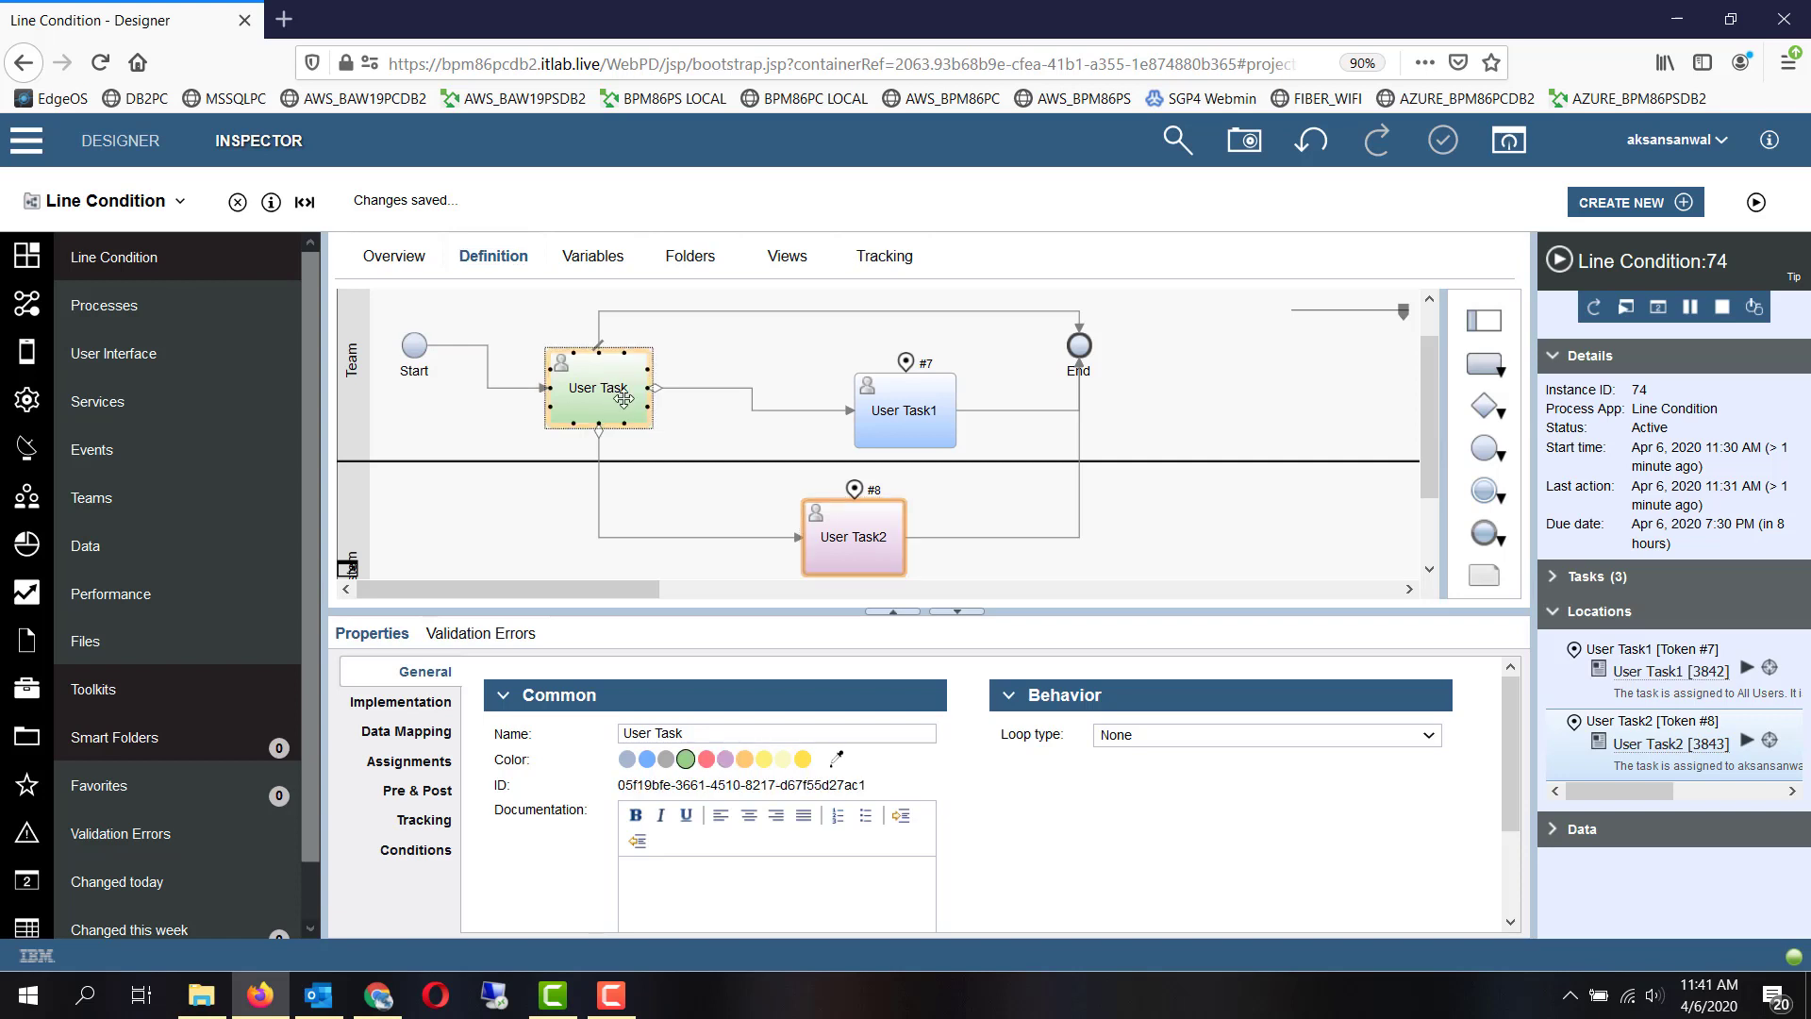
# Confirm the User Task→User Task1 line has Condition true, then inspect the User Task→User Task2 line.
pyautogui.click(707, 392)
pyautogui.click(400, 702)
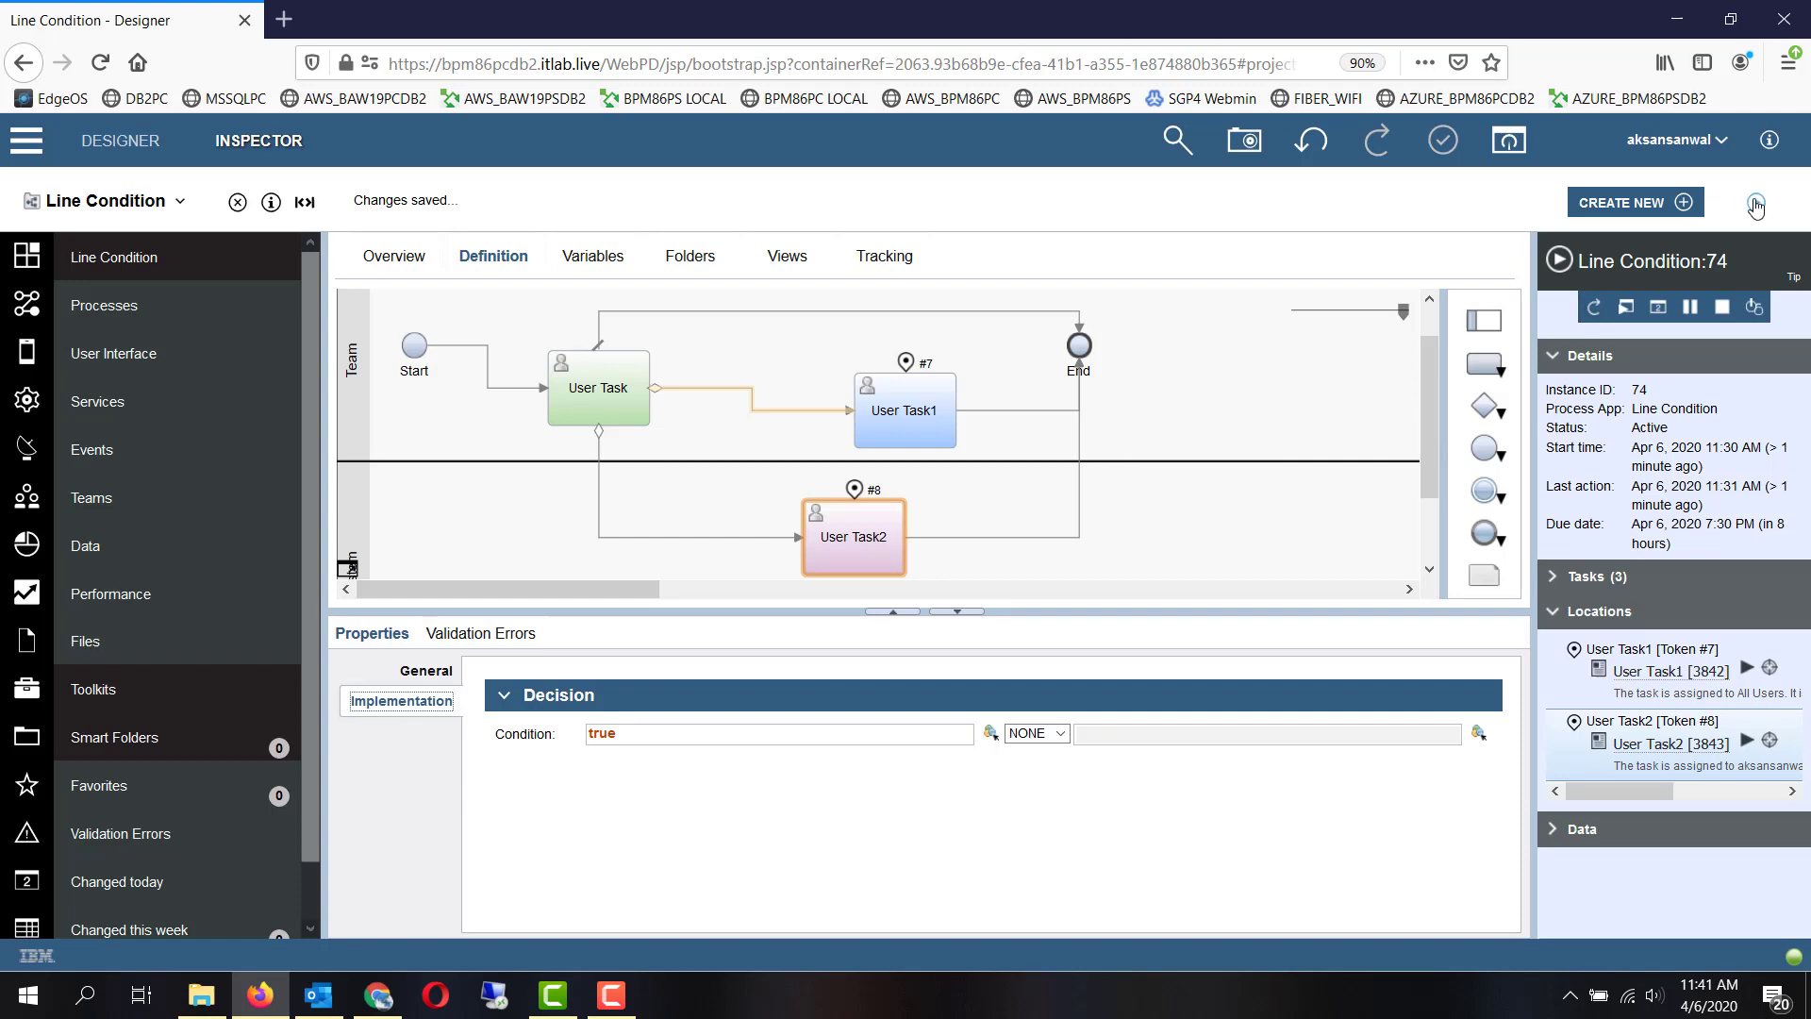
pyautogui.click(725, 538)
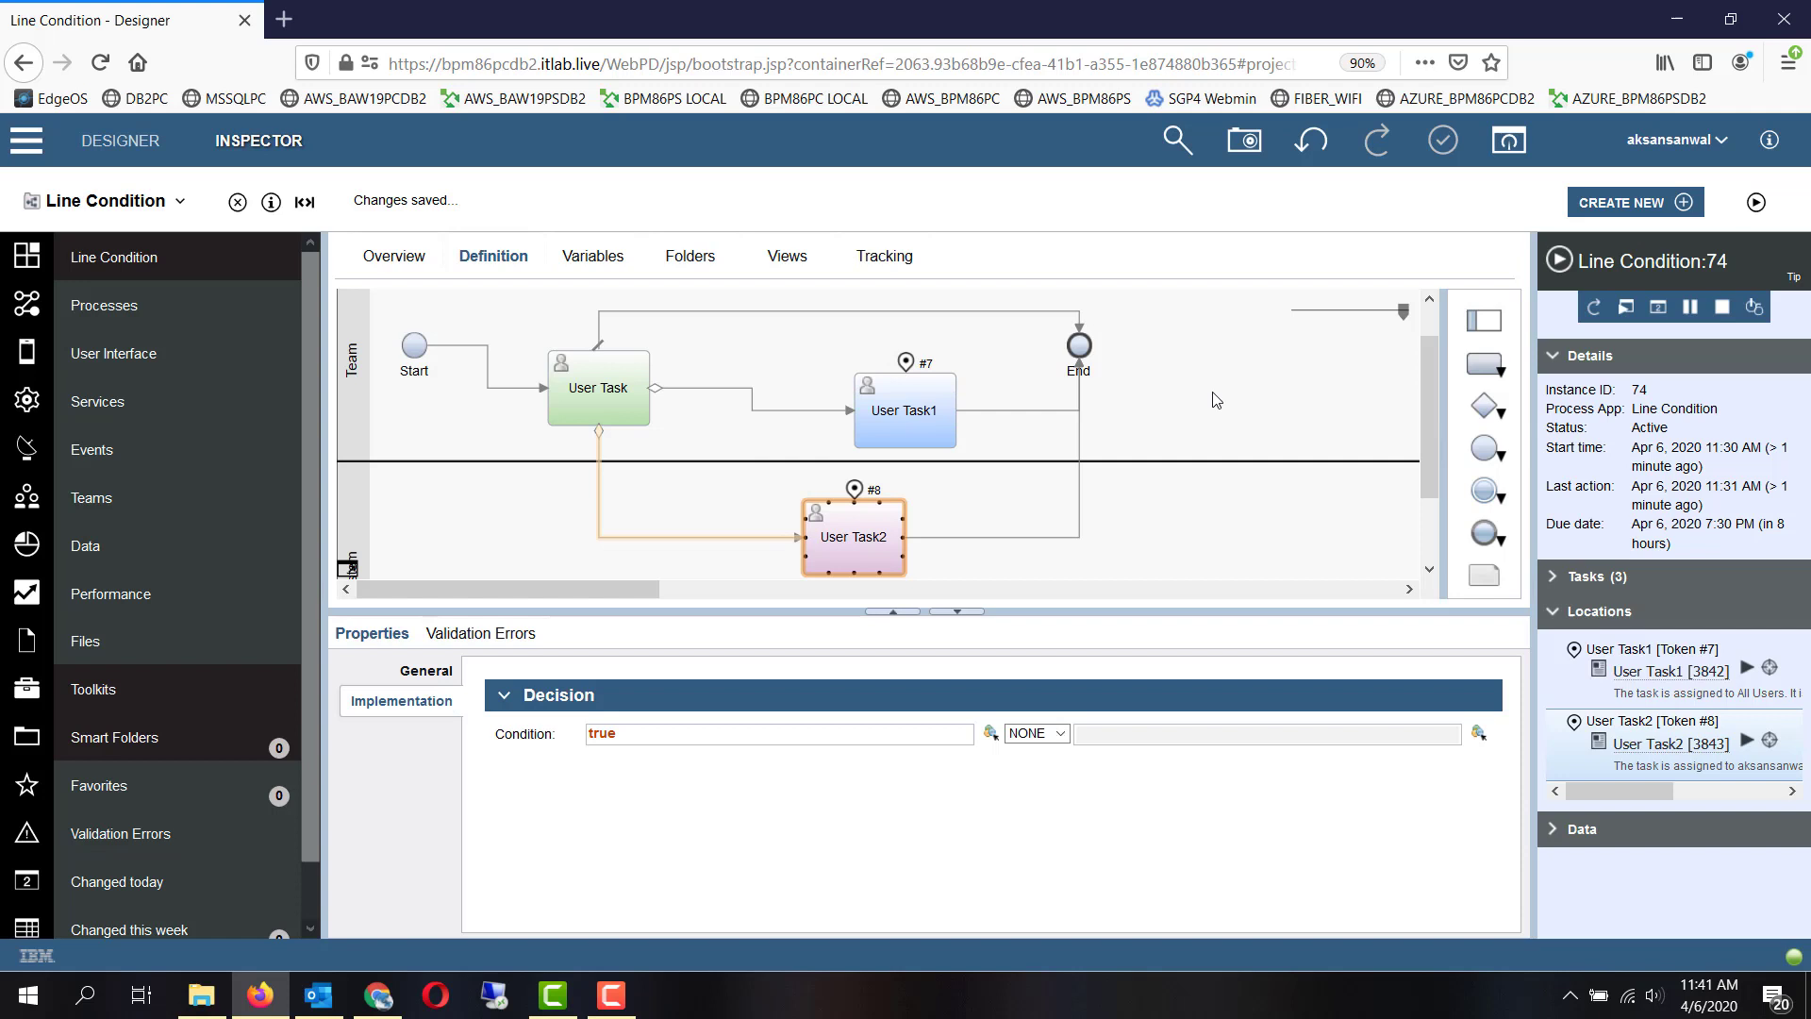
# Start Line Condition instance 75 and finish User Task with Done in its coach.
pyautogui.click(1755, 203)
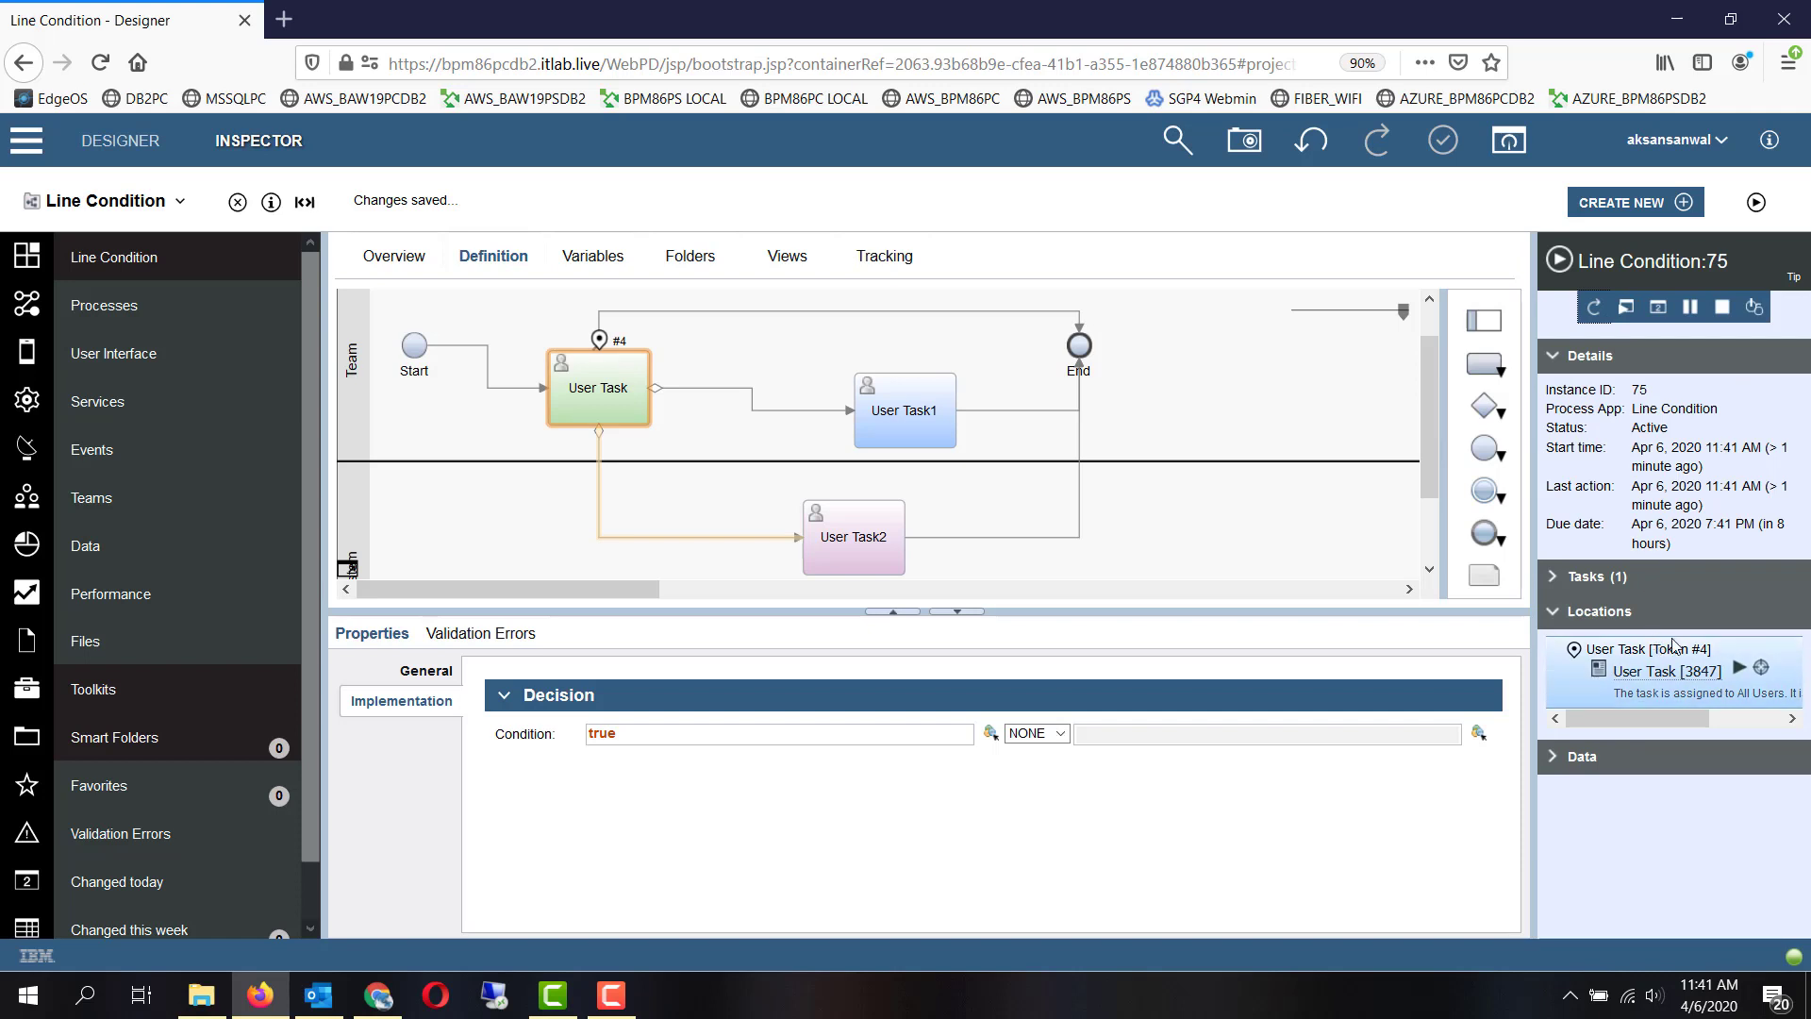
pyautogui.click(1739, 668)
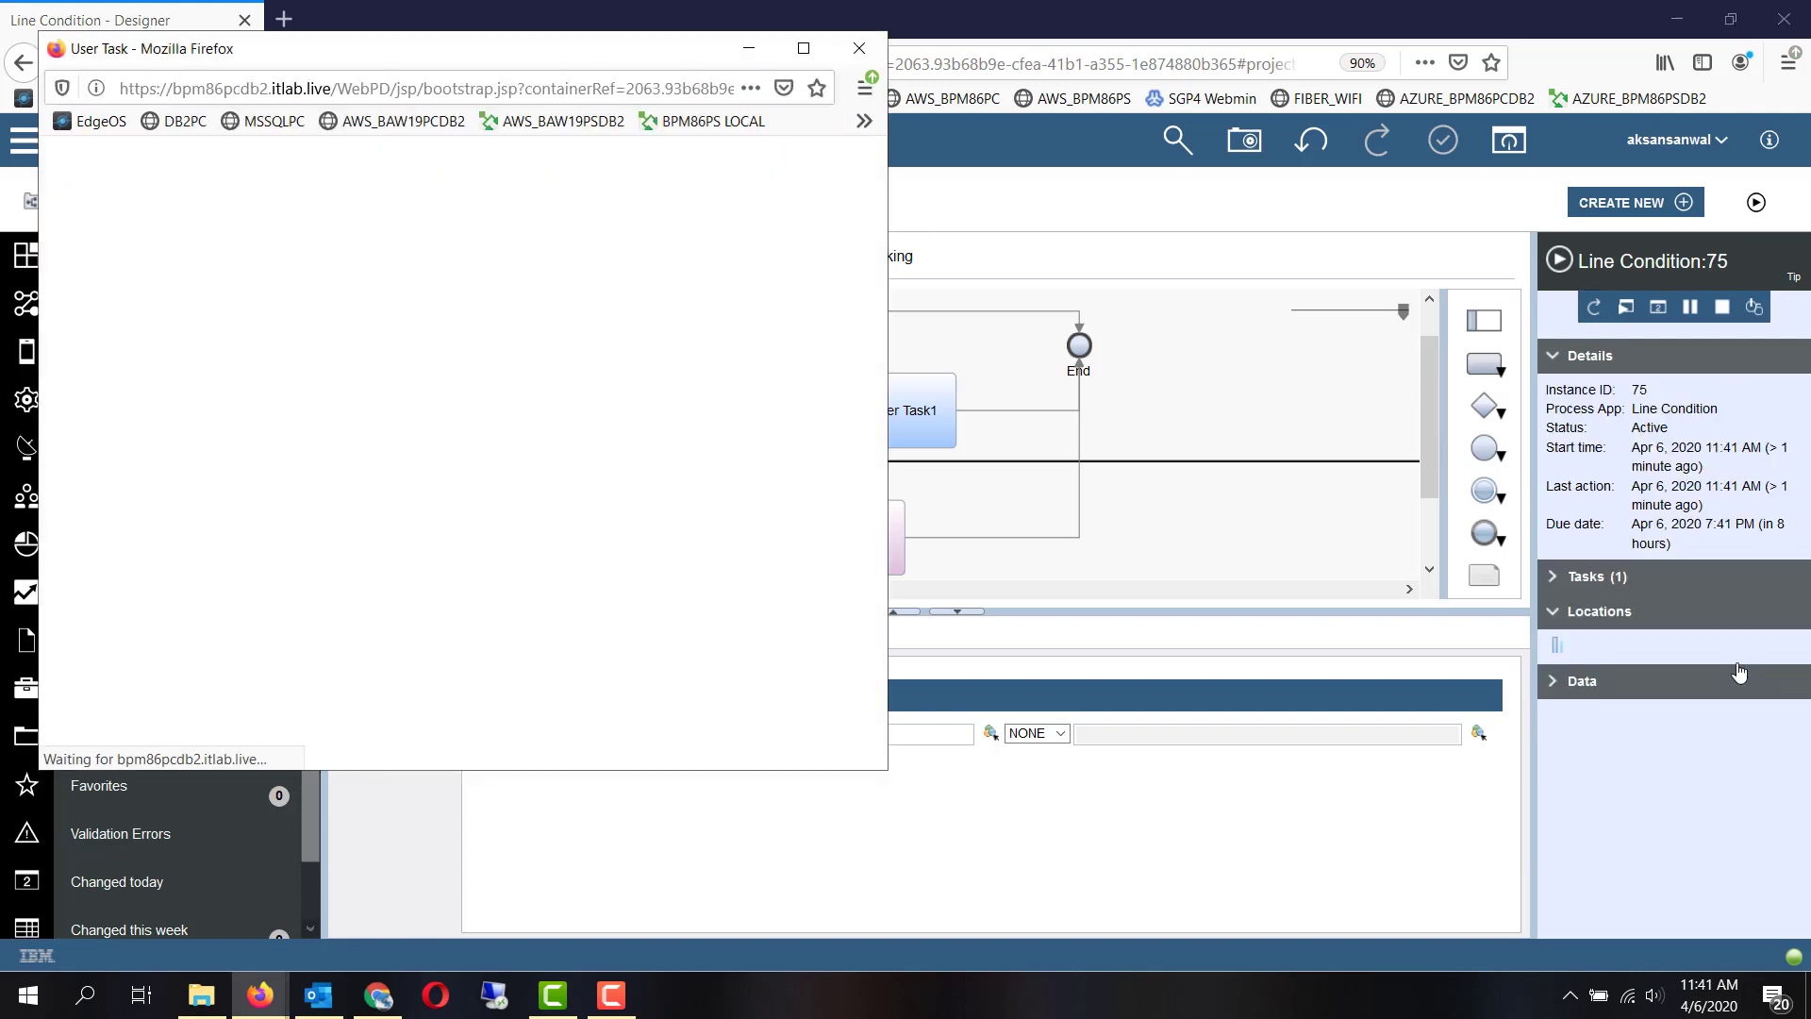
pyautogui.click(412, 477)
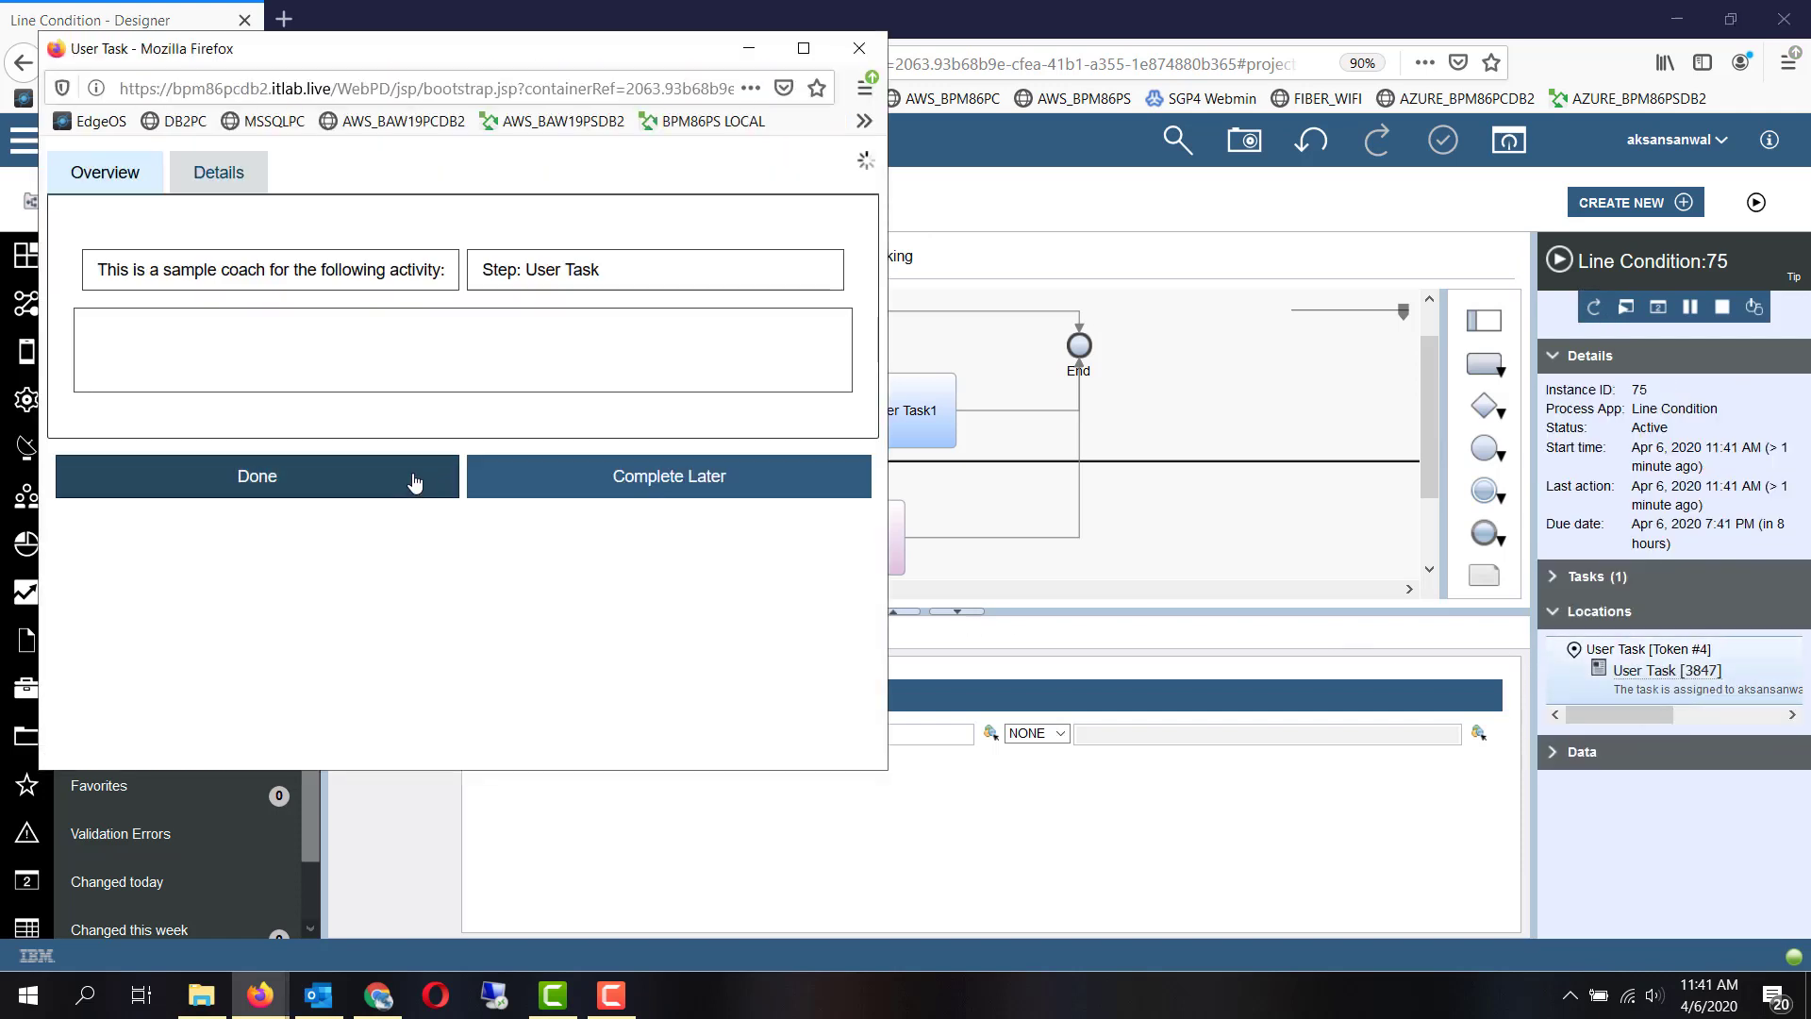
# Refresh instance 75's token locations and select the token-holding User Task1 and User Task2.
pyautogui.click(859, 48)
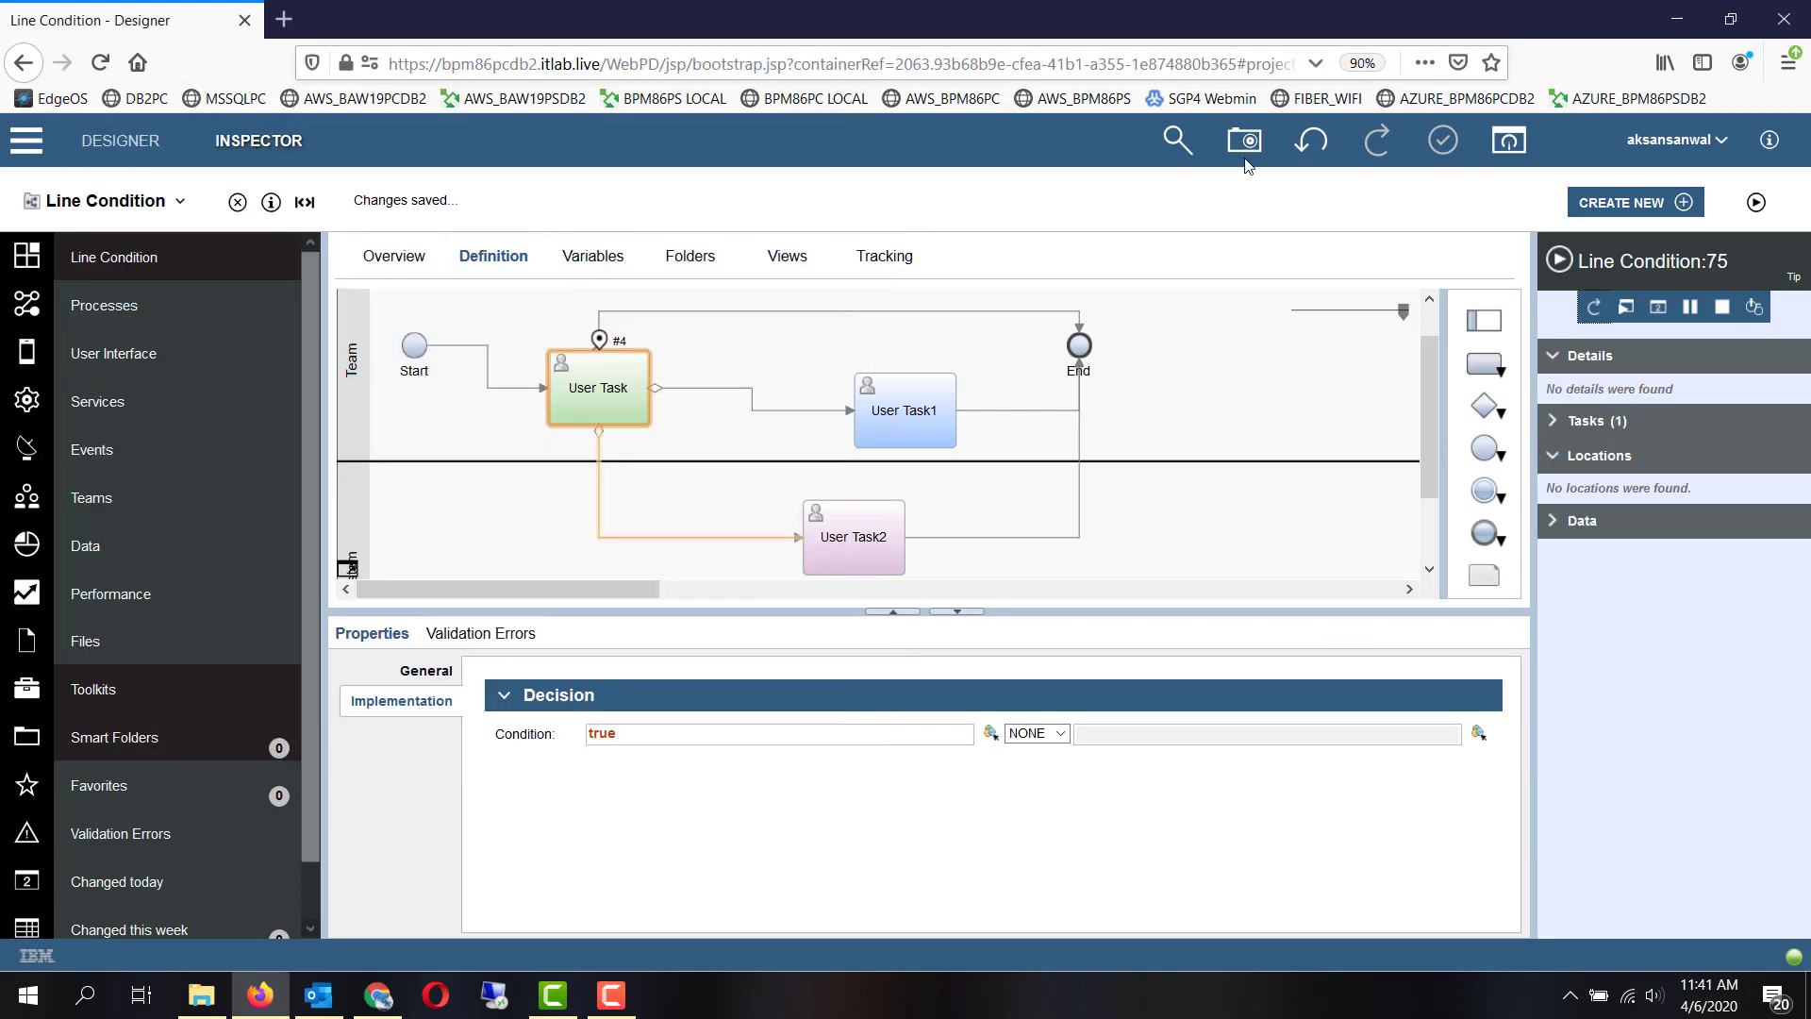
pyautogui.click(1593, 307)
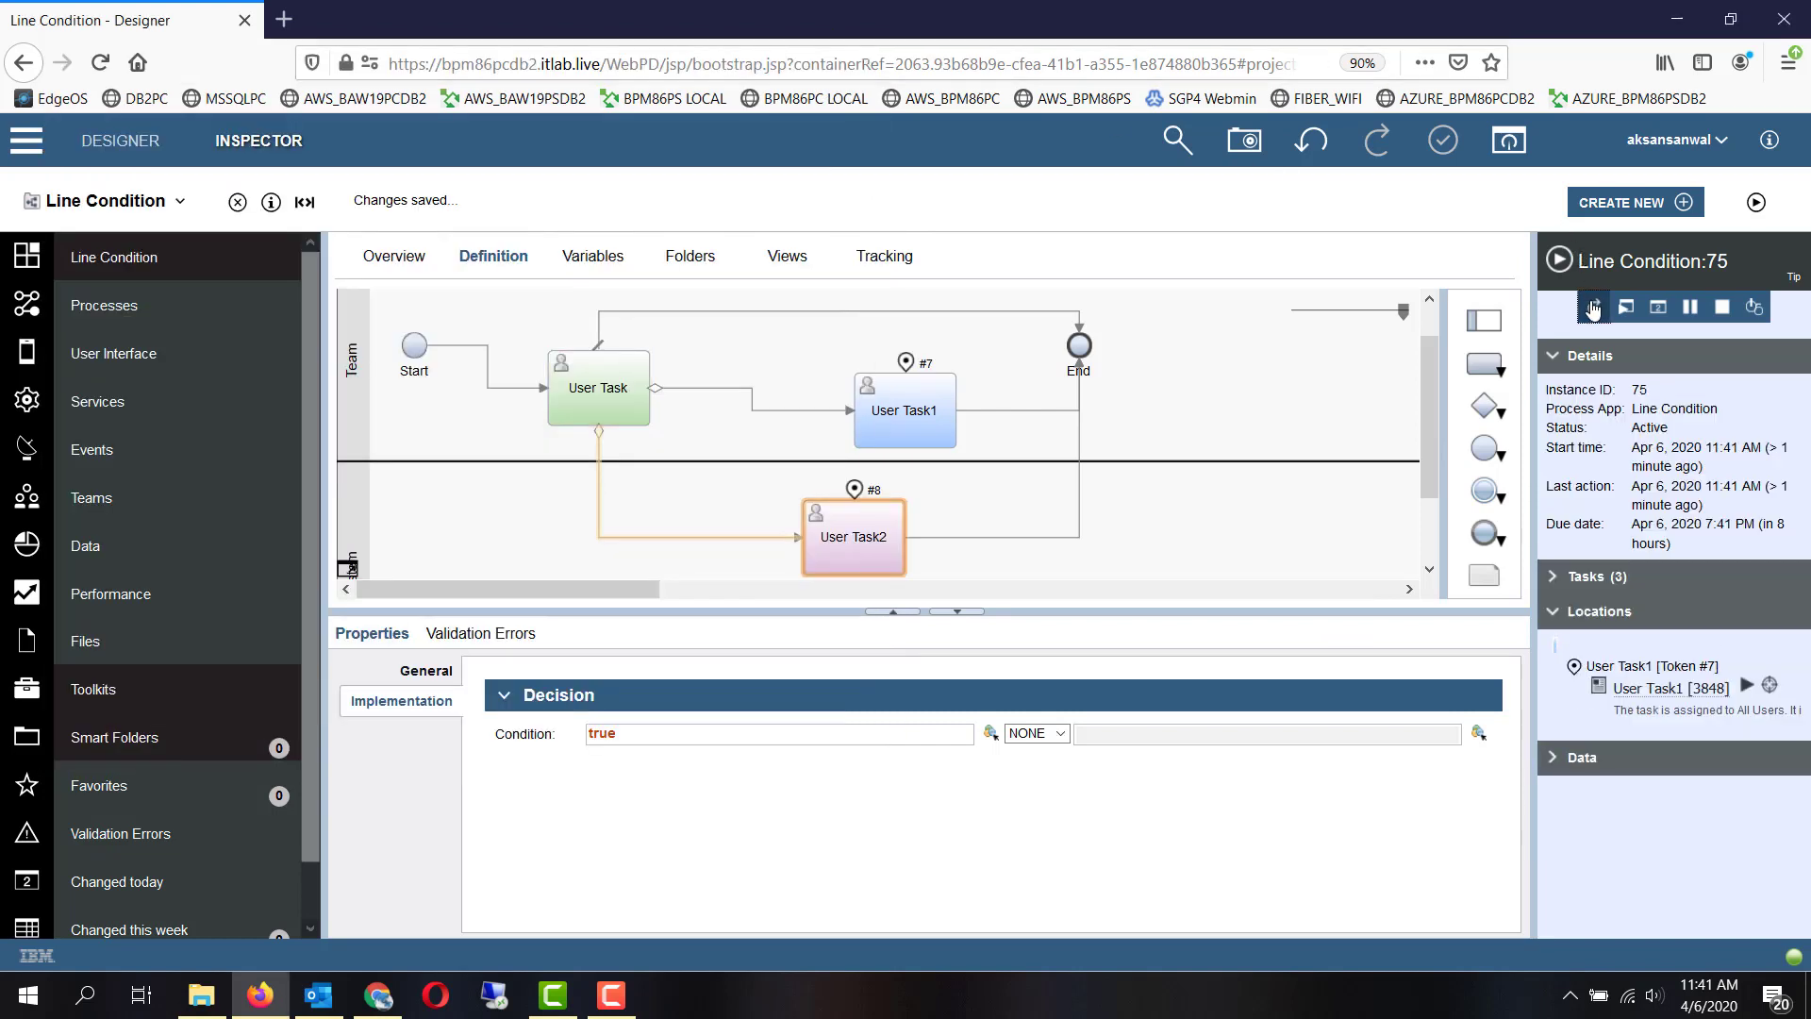
pyautogui.click(862, 422)
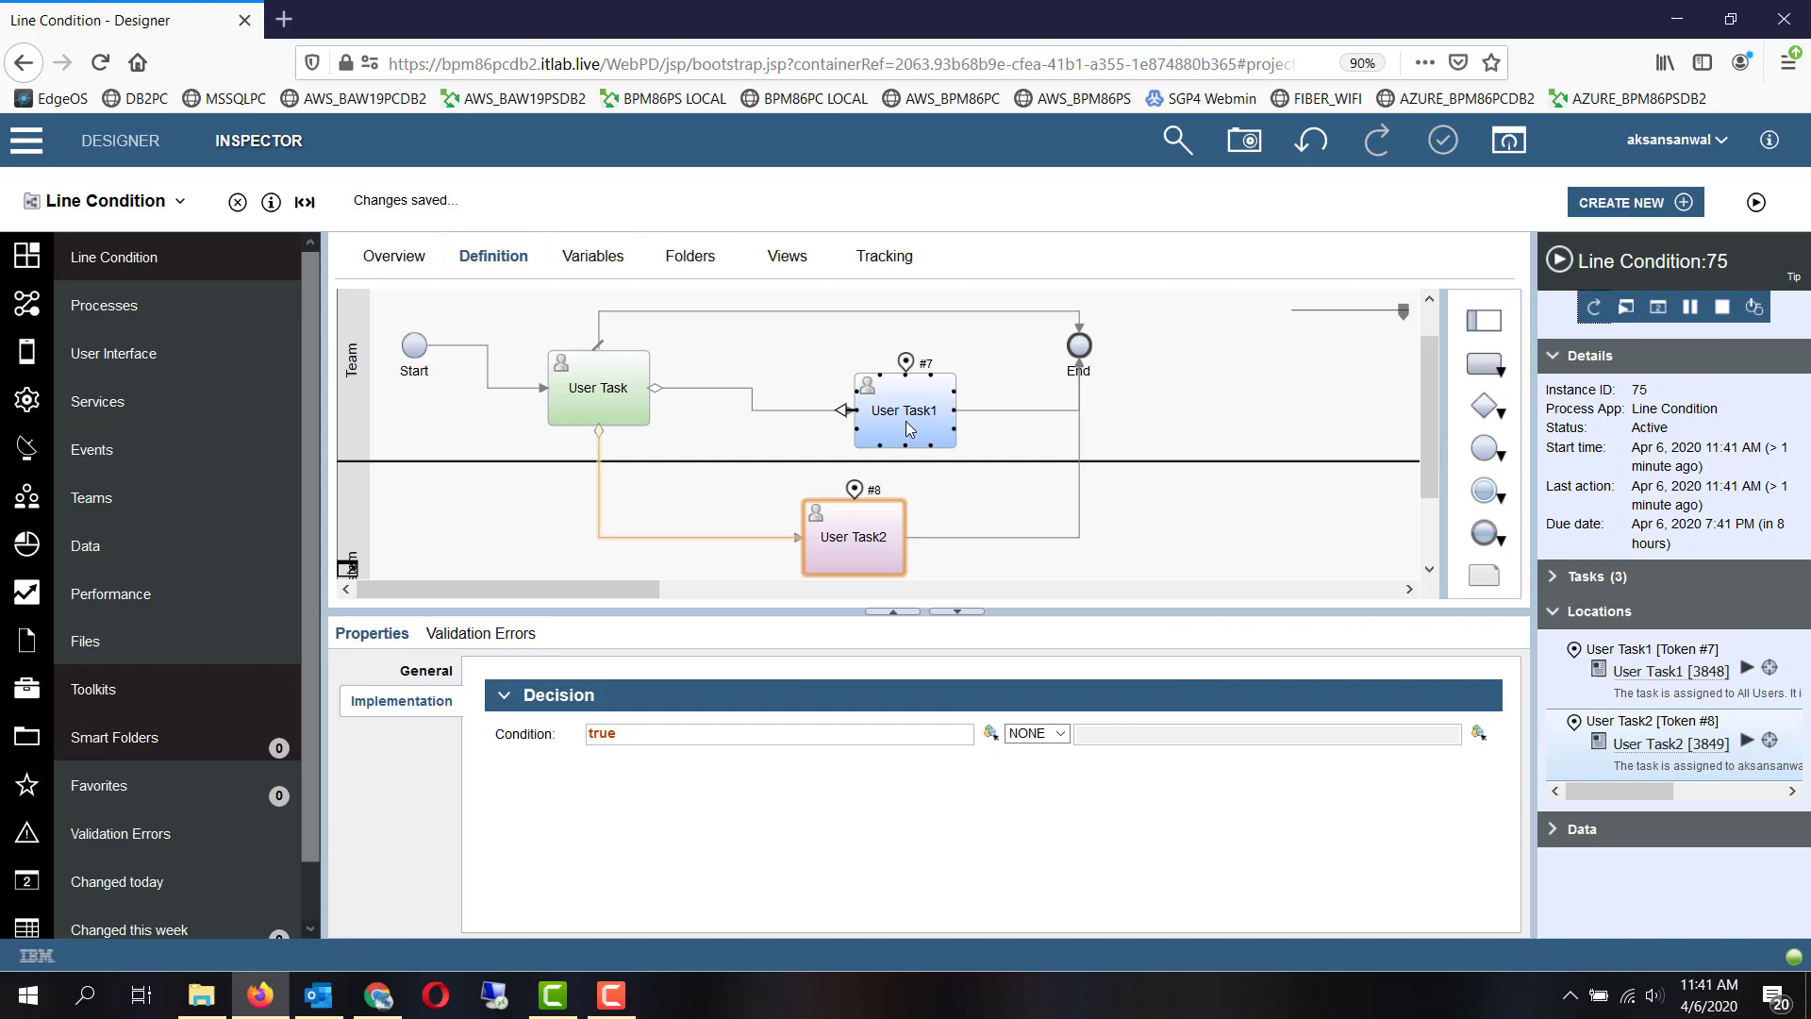
pyautogui.click(879, 521)
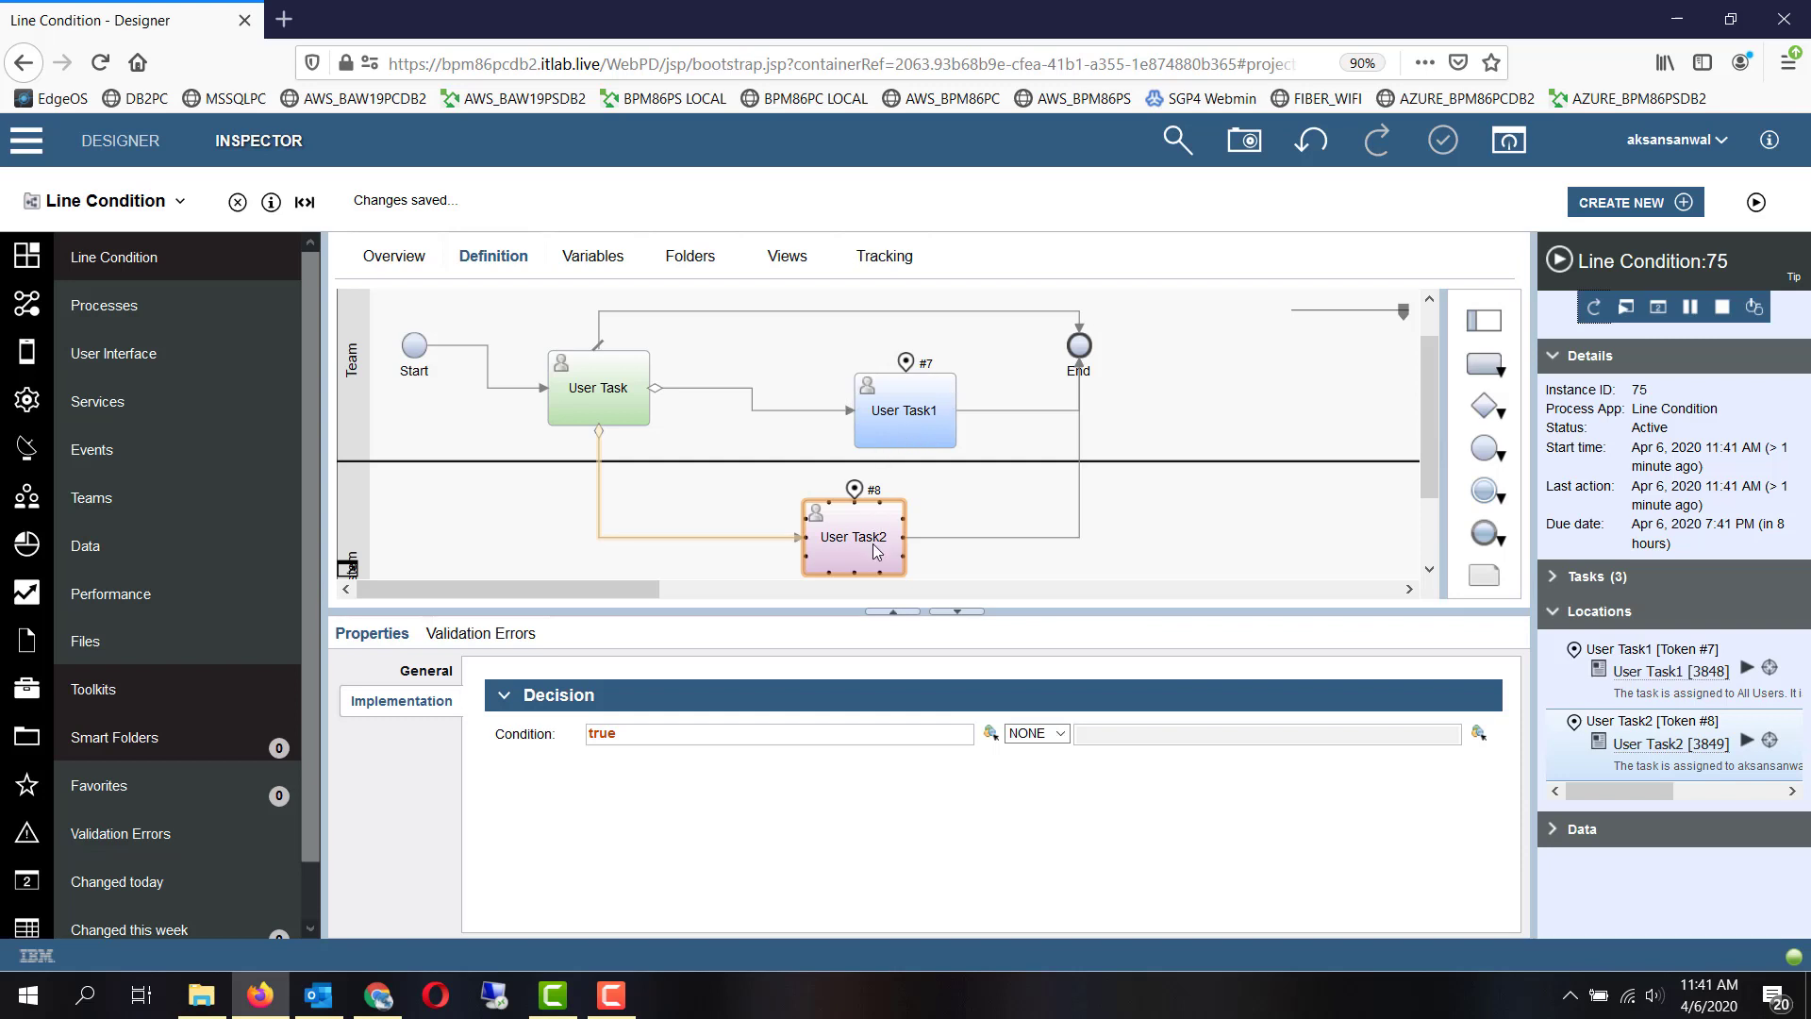